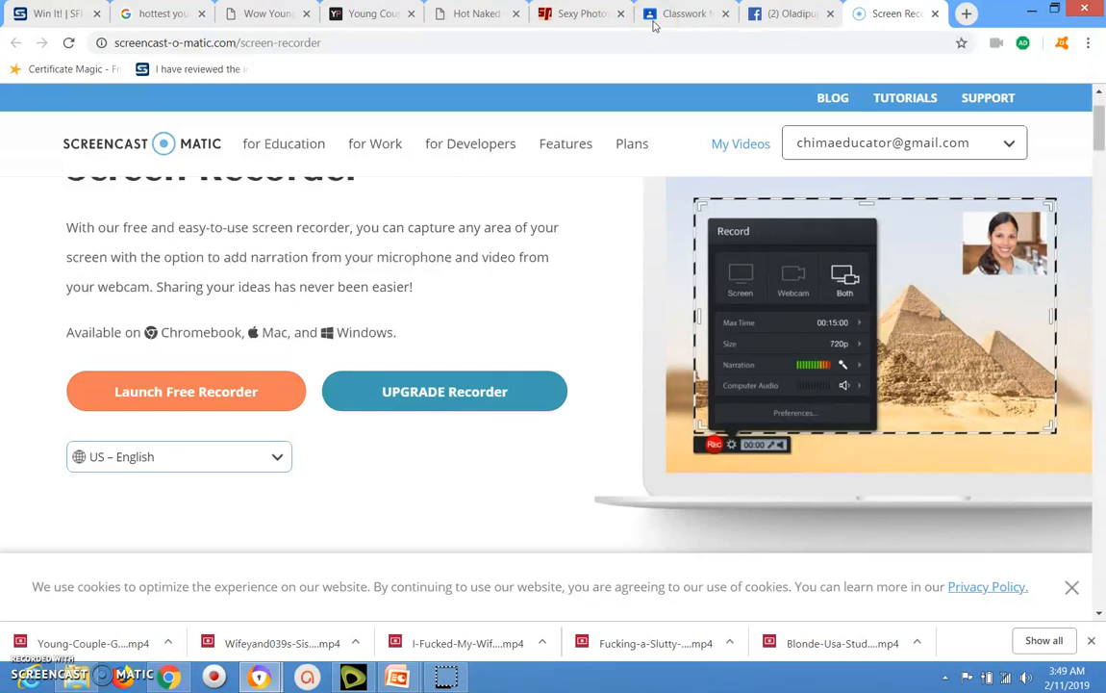
# Switch to Google Classroom and open the classwork page of the TECH4TEACHERS class.
pyautogui.click(629, 160)
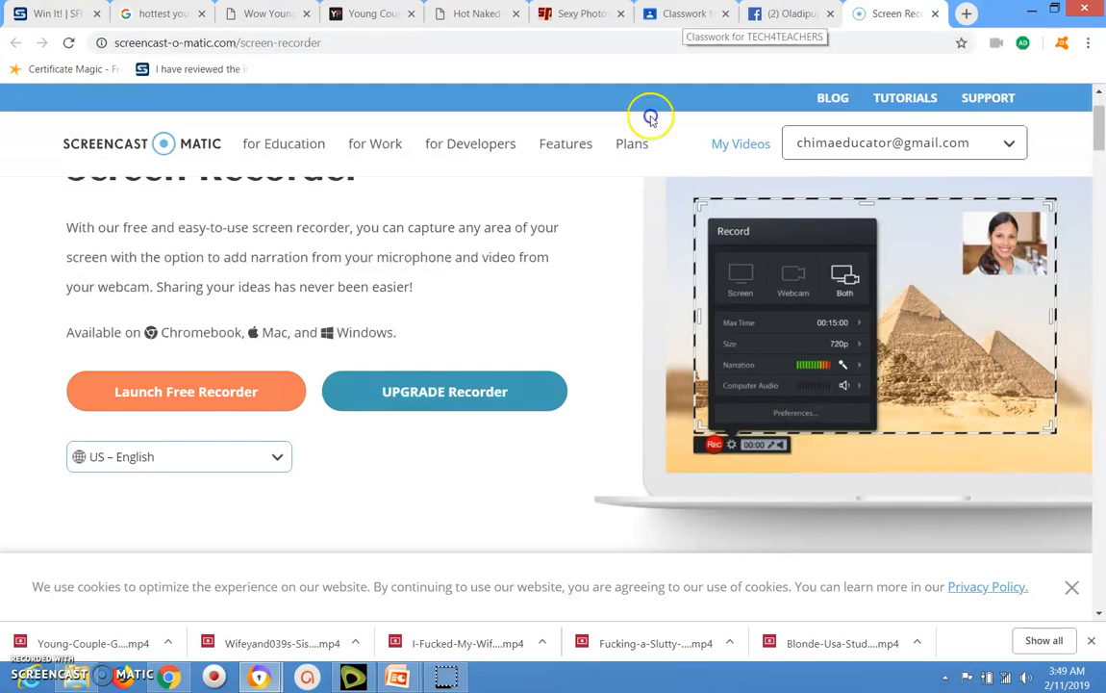
pyautogui.click(675, 12)
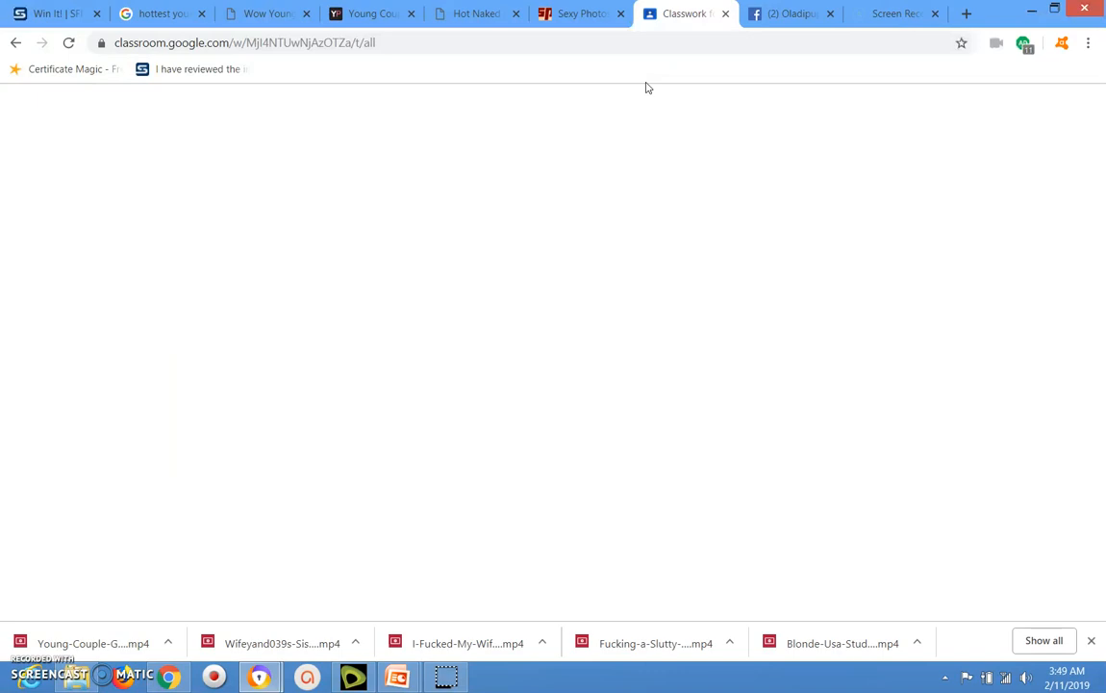
pyautogui.click(355, 273)
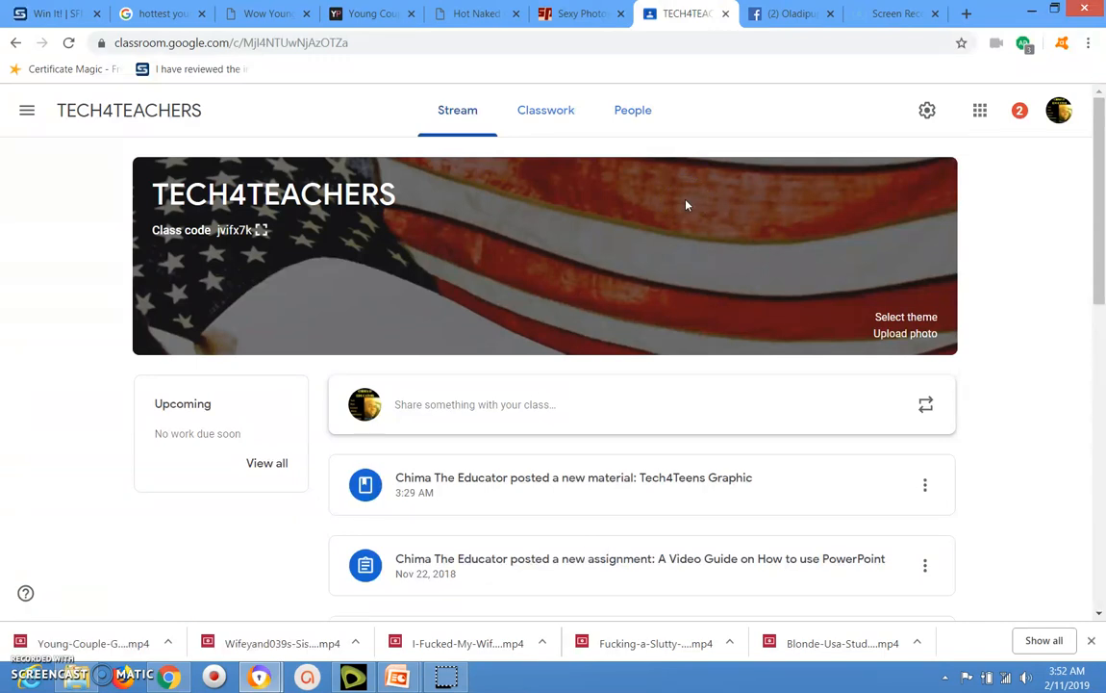
pyautogui.click(552, 110)
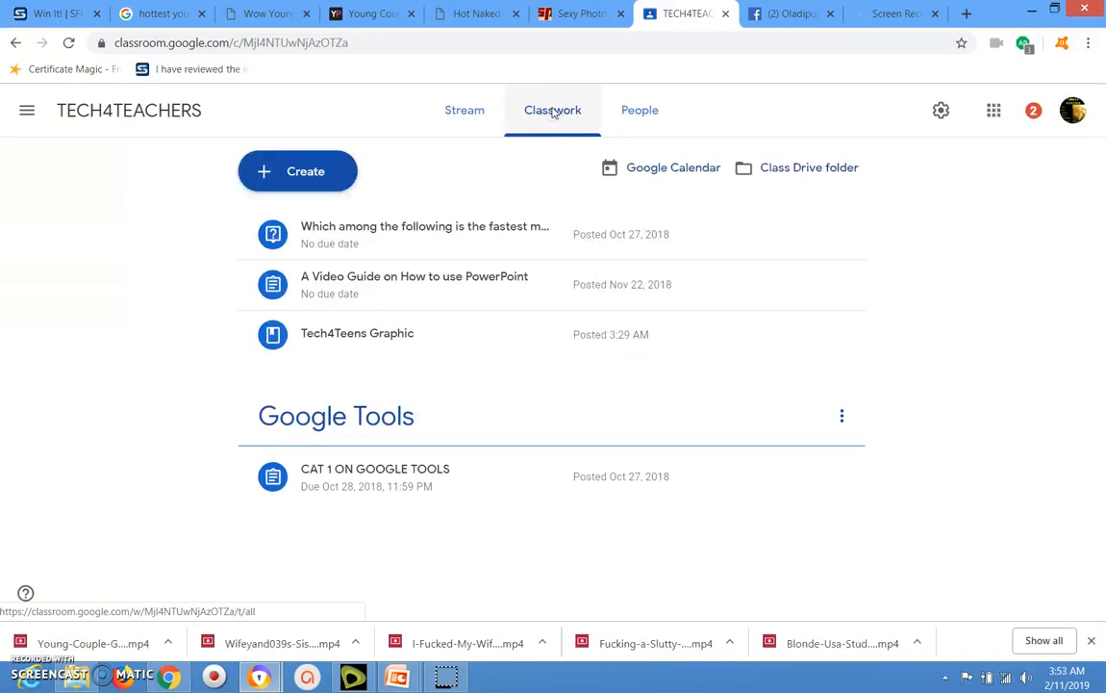
# Start creating a new question in the classwork of the TECH4TEACHERS class.
pyautogui.click(294, 175)
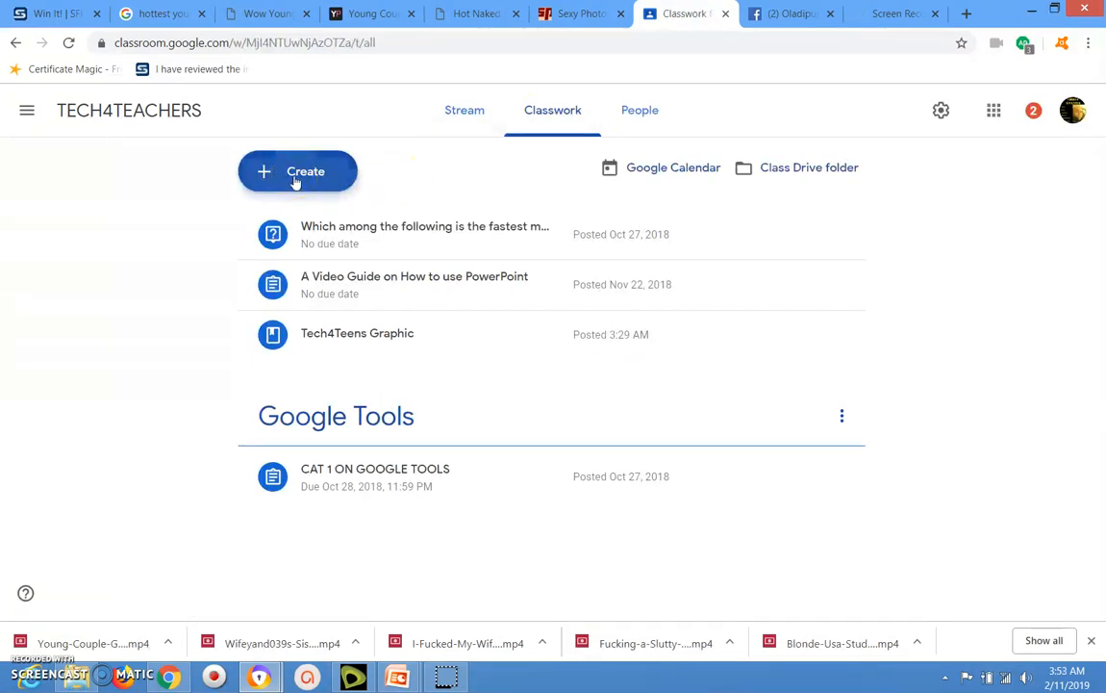
pyautogui.click(295, 181)
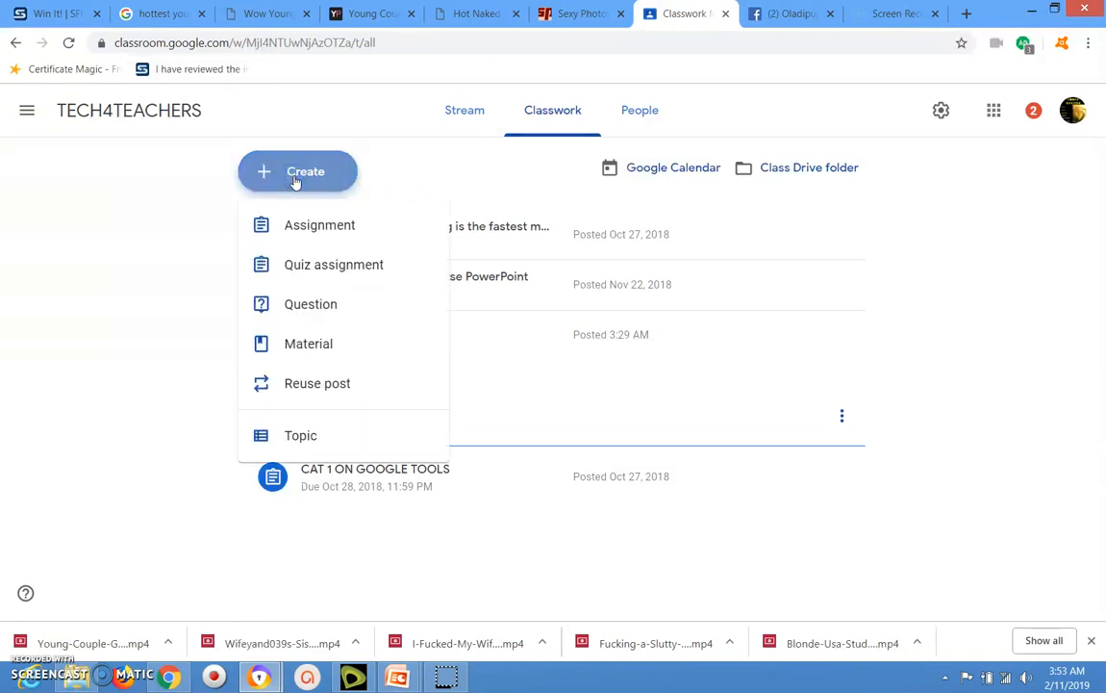
pyautogui.click(318, 235)
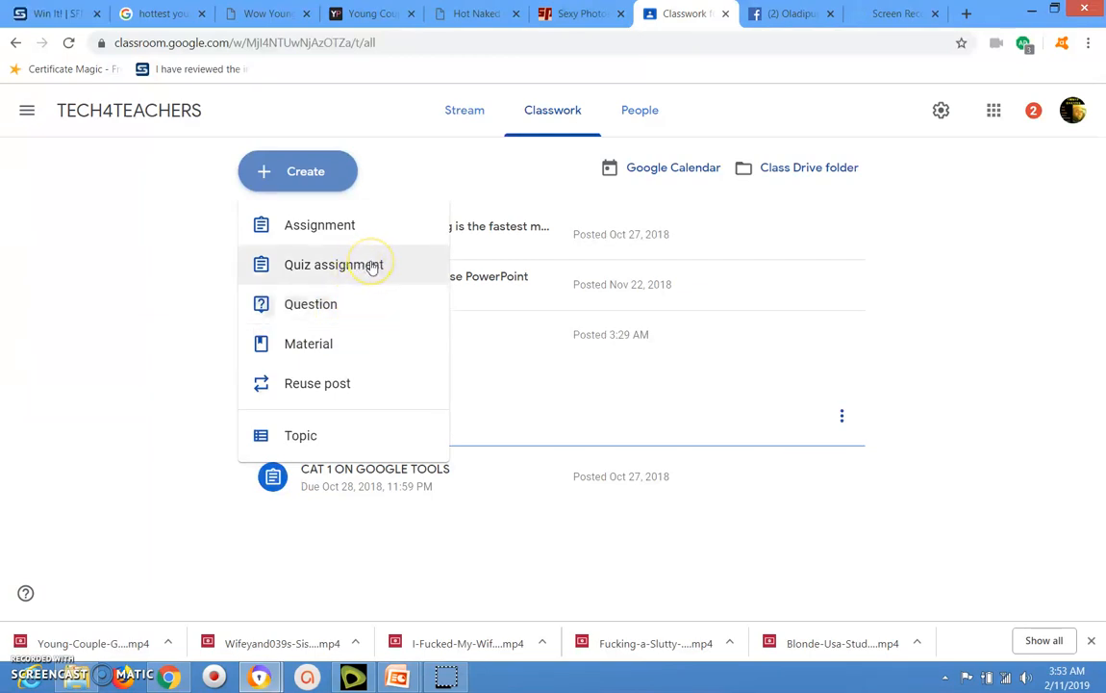
pyautogui.click(341, 308)
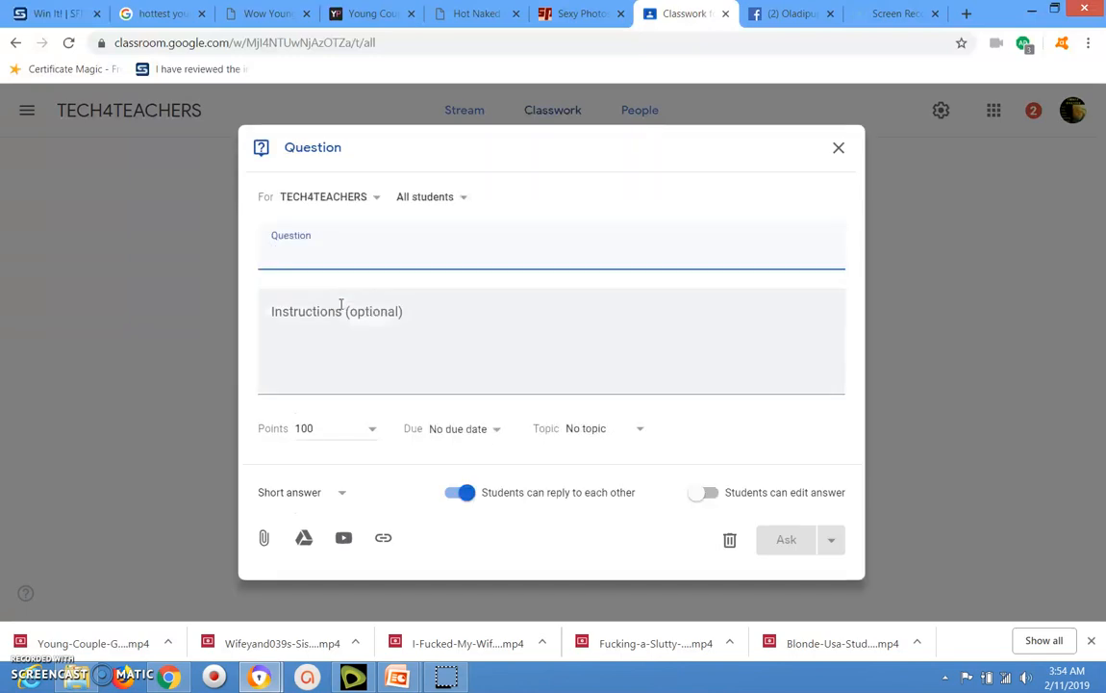
# Enter the question text "Who is the author of the ebook: The Wealthy Teacher?".
pyautogui.click(394, 263)
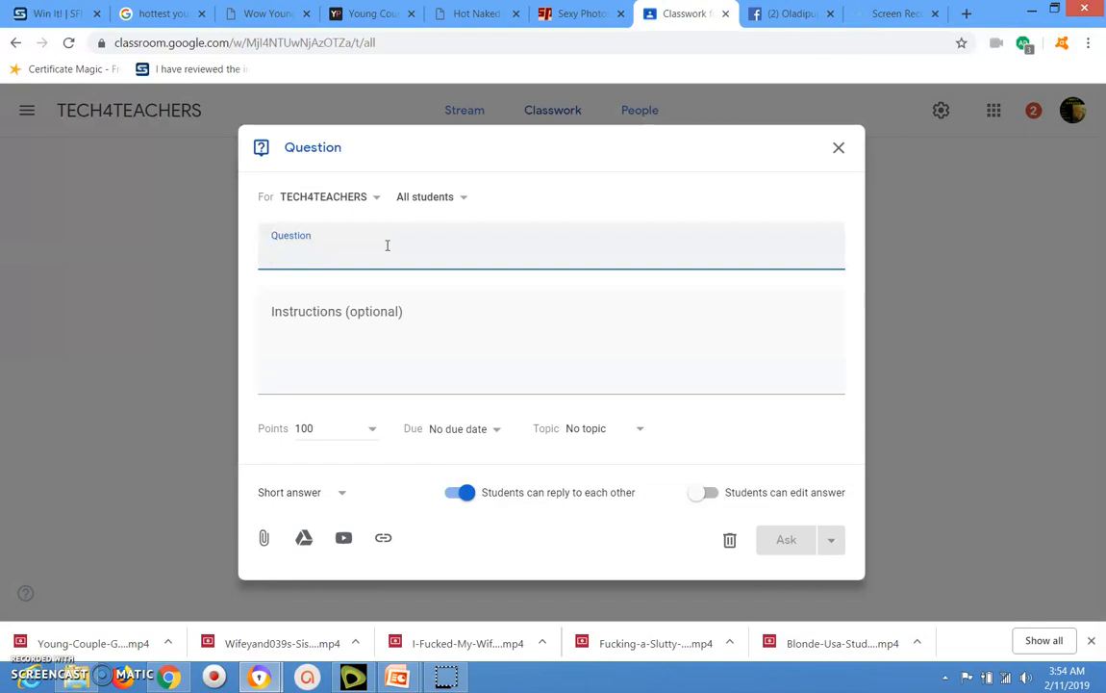
pyautogui.write('W')
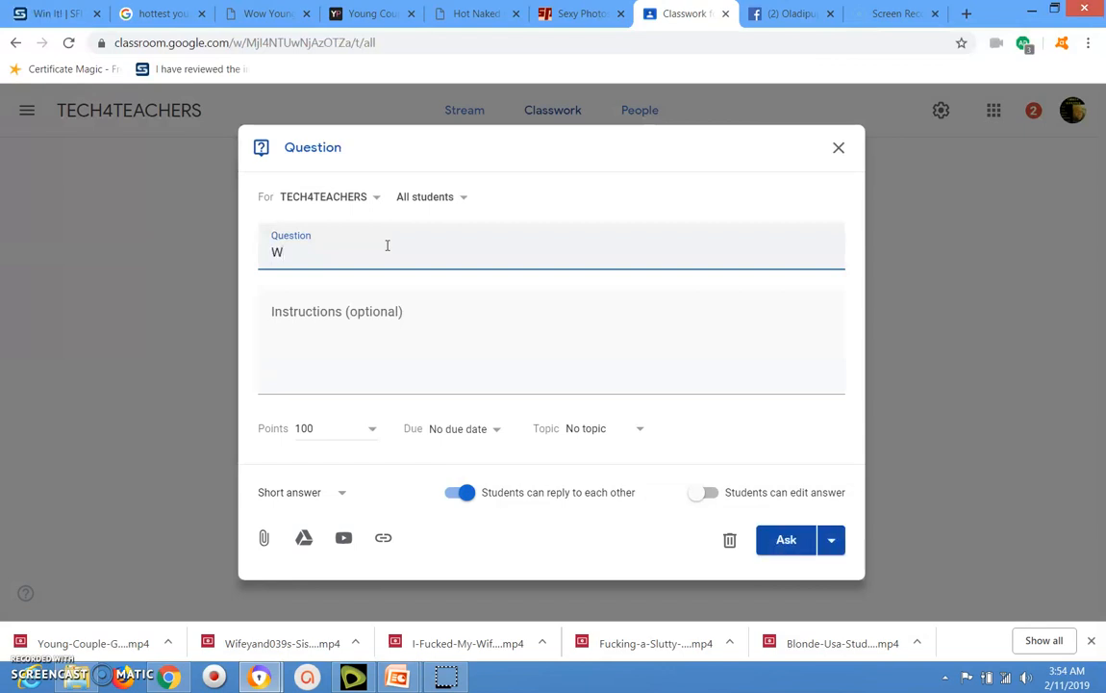
pyautogui.write('h')
pyautogui.write('o wro')
pyautogui.write('te the ')
pyautogui.write('book')
pyautogui.press('BackSpace')
pyautogui.press('BackSpace')
pyautogui.press('BackSpace')
pyautogui.press('BackSpace')
pyautogui.press('BackSpace')
pyautogui.press('BackSpace')
pyautogui.press('BackSpace')
pyautogui.press('BackSpace')
pyautogui.press('BackSpace')
pyautogui.press('BackSpace')
pyautogui.press('BackSpace')
pyautogui.press('BackSpace')
pyautogui.press('BackSpace')
pyautogui.press('BackSpace')
pyautogui.write('is the author of the eb')
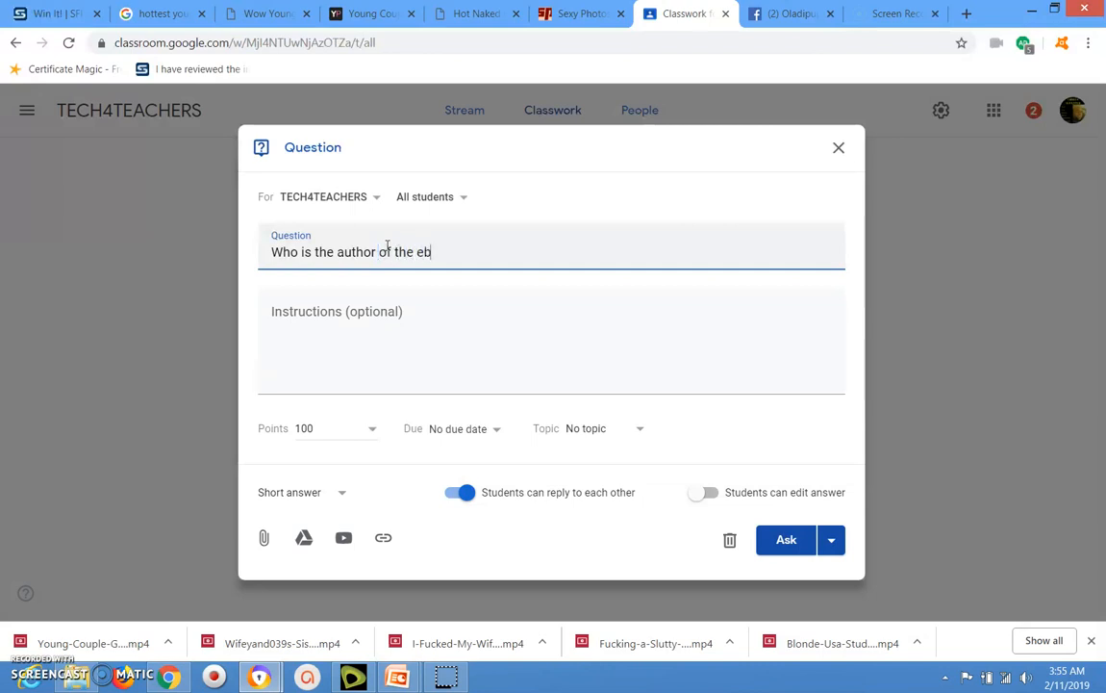
pyautogui.write('ook: The Wea')
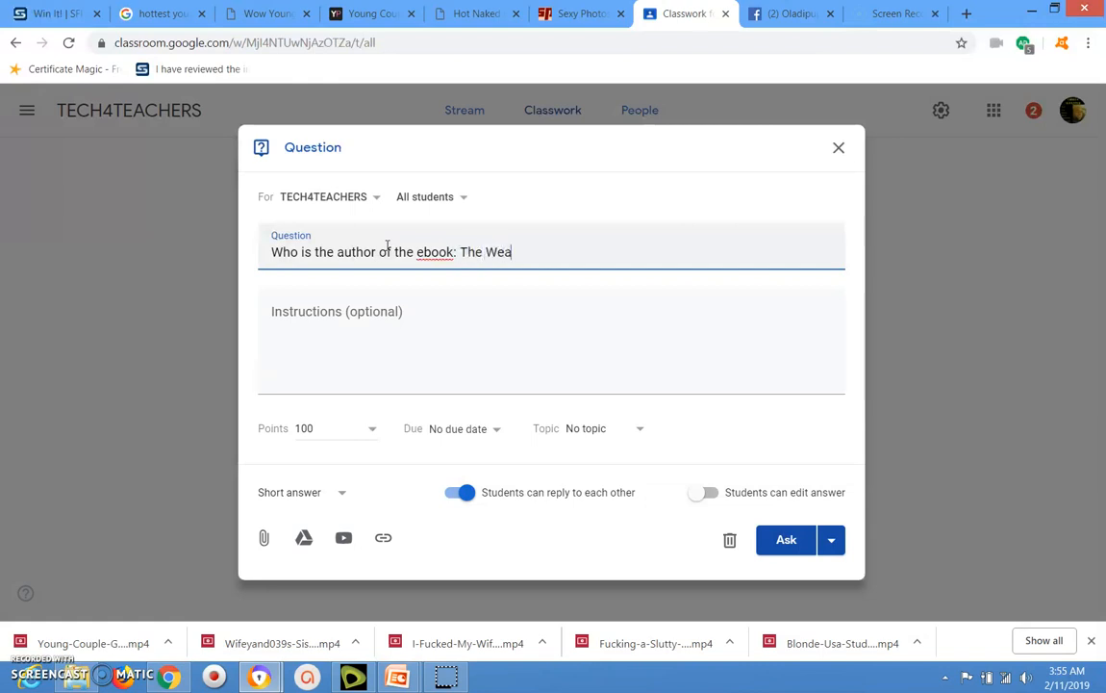
pyautogui.write('lthy Teacher')
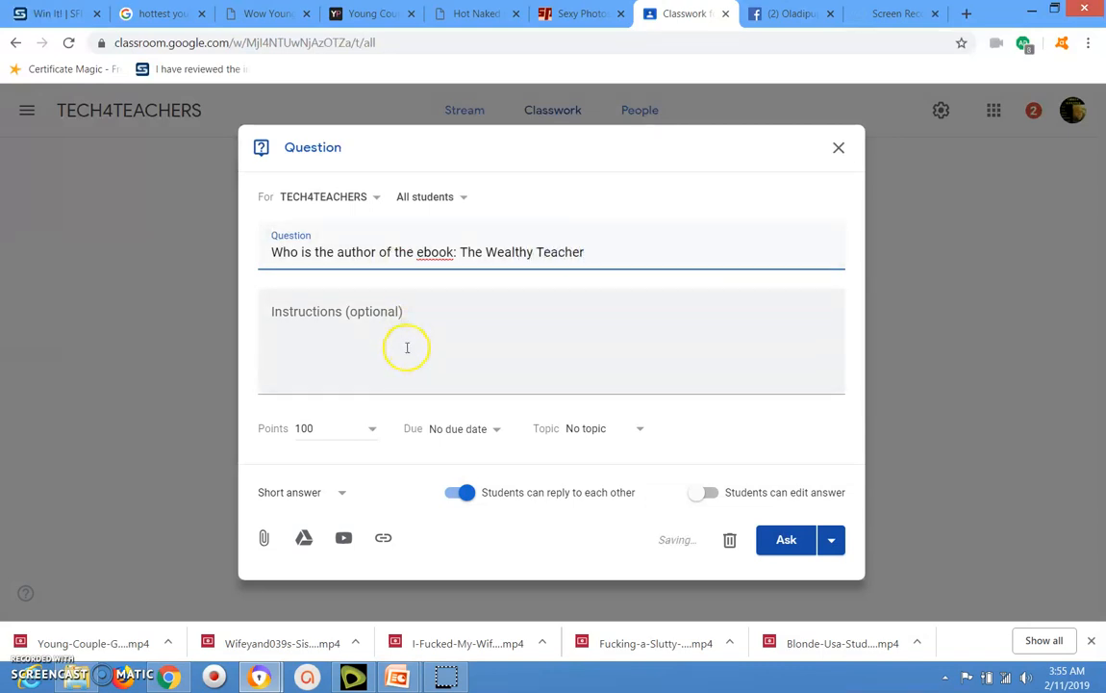
pyautogui.click(417, 376)
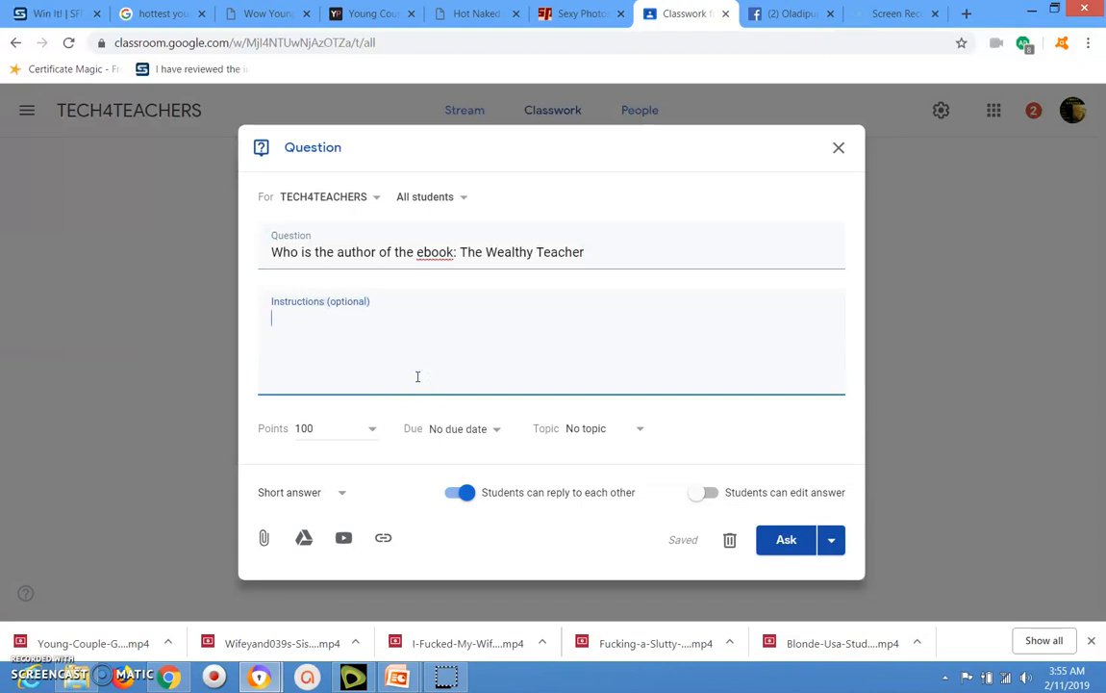
pyautogui.click(588, 258)
pyautogui.write('?')
# Enter the instructions "Go through the attached graphic to find a clue to the answer for the question.".
pyautogui.click(464, 360)
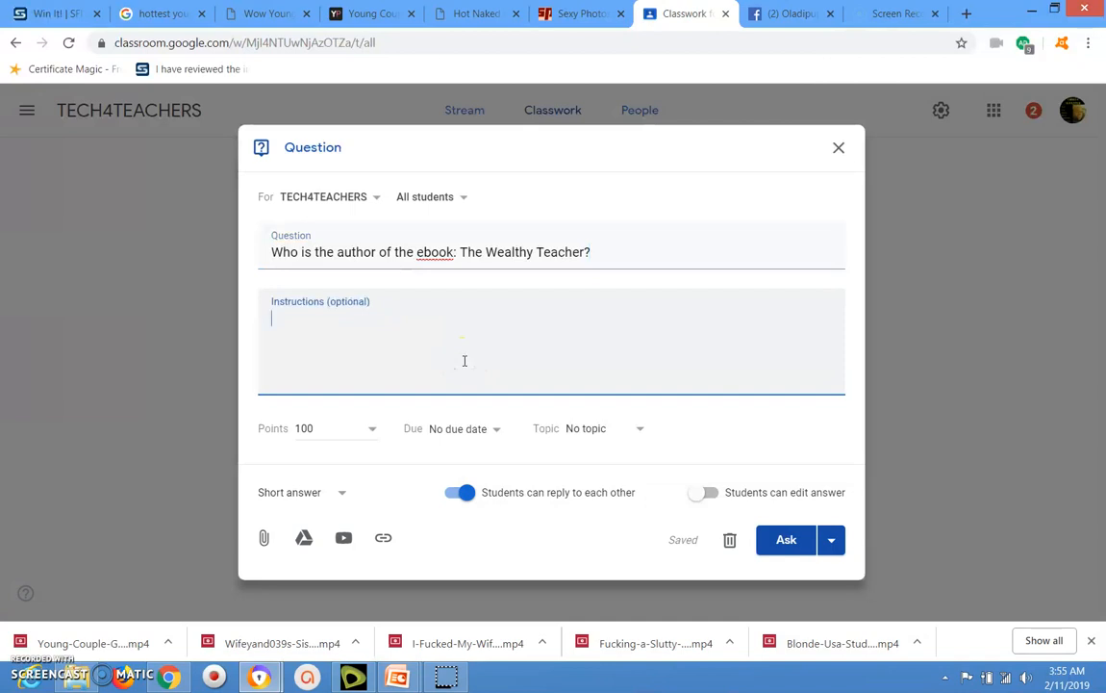
pyautogui.write('The attach')
pyautogui.press('BackSpace')
pyautogui.press('BackSpace')
pyautogui.press('BackSpace')
pyautogui.press('BackSpace')
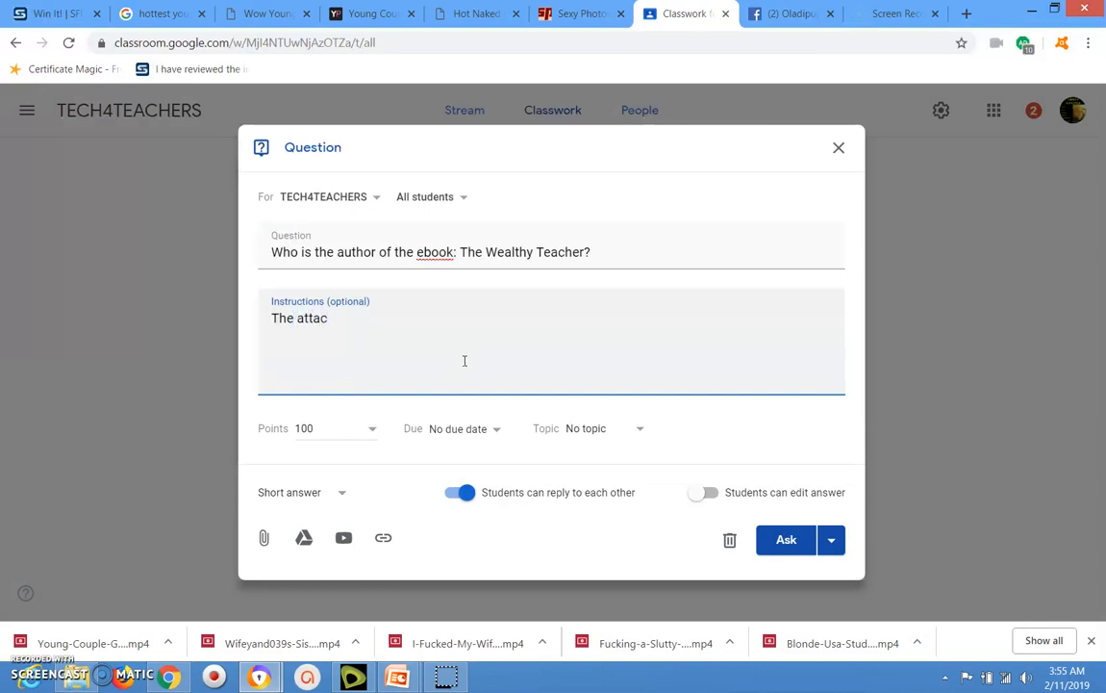
pyautogui.press('BackSpace')
pyautogui.press('BackSpace')
pyautogui.press('BackSpace')
pyautogui.press('BackSpace')
pyautogui.press('BackSpace')
pyautogui.press('BackSpace')
pyautogui.write('U')
pyautogui.press('BackSpace')
pyautogui.write('Go through the attached')
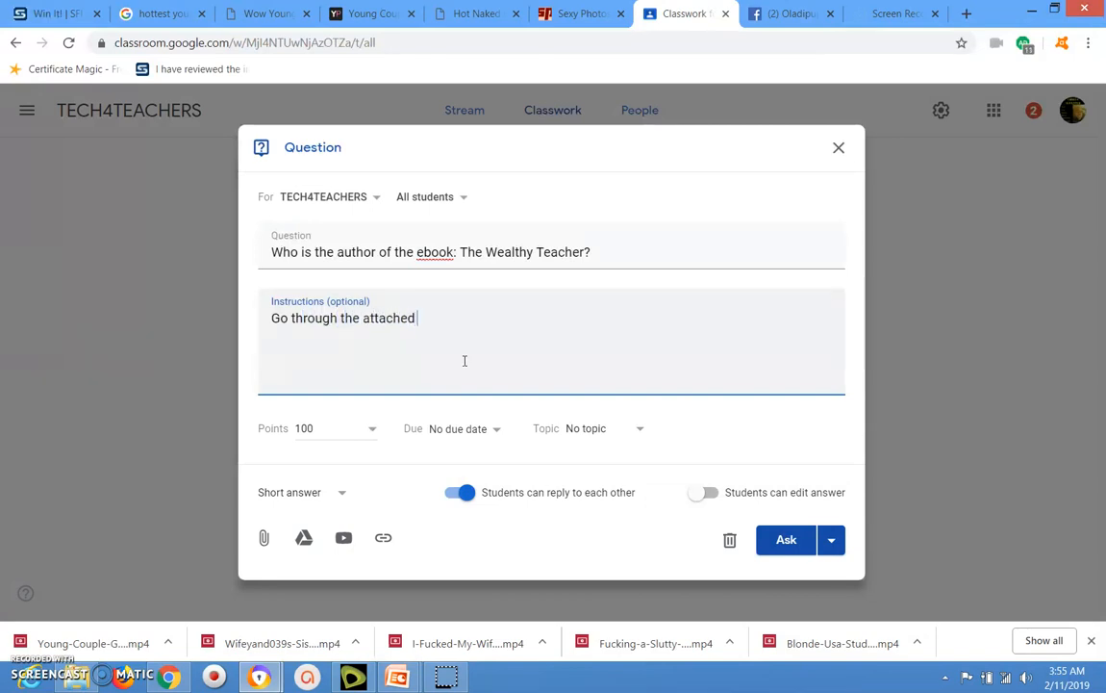
pyautogui.write(' graphic to find a')
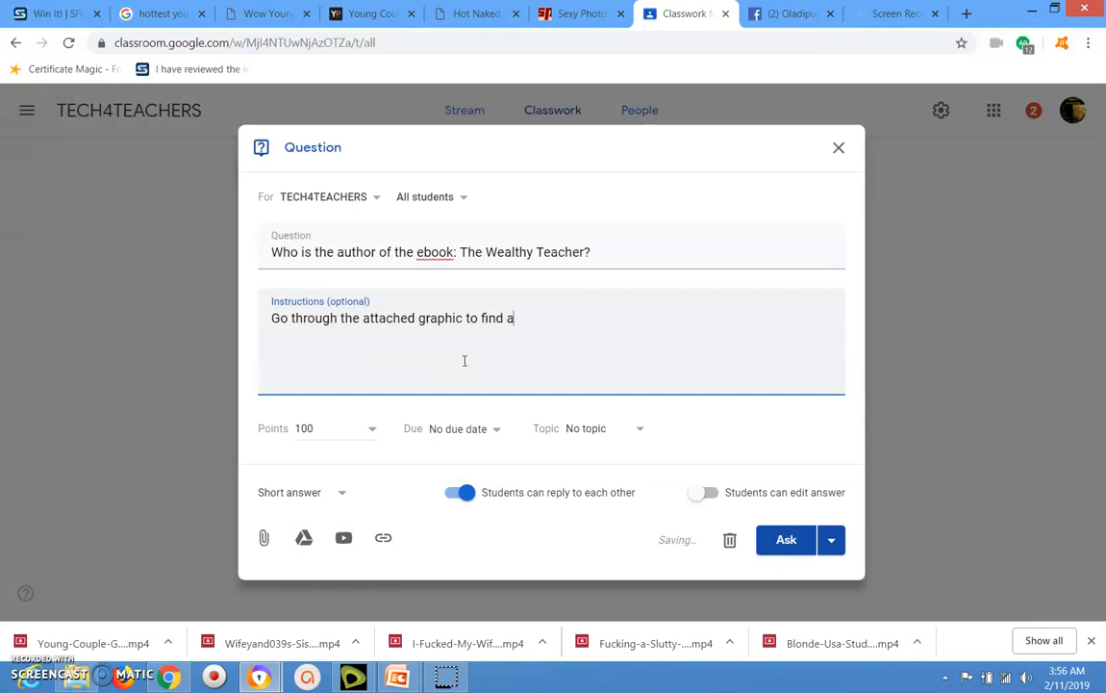
pyautogui.write('clue to the answr')
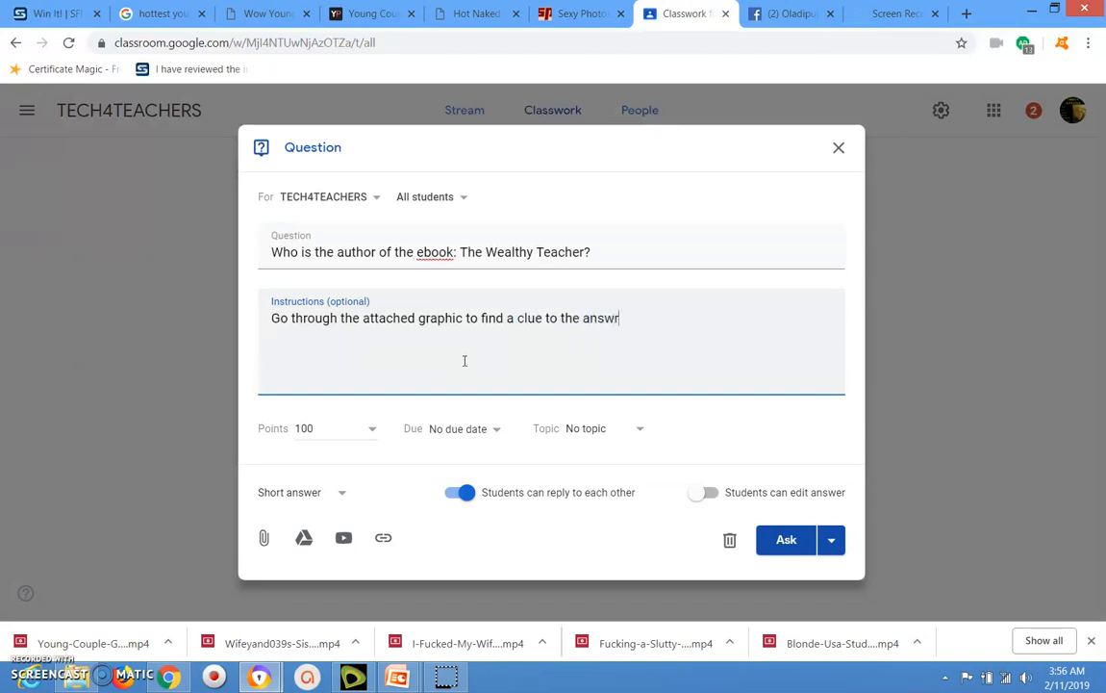
pyautogui.press('BackSpace')
pyautogui.write('er for the questio')
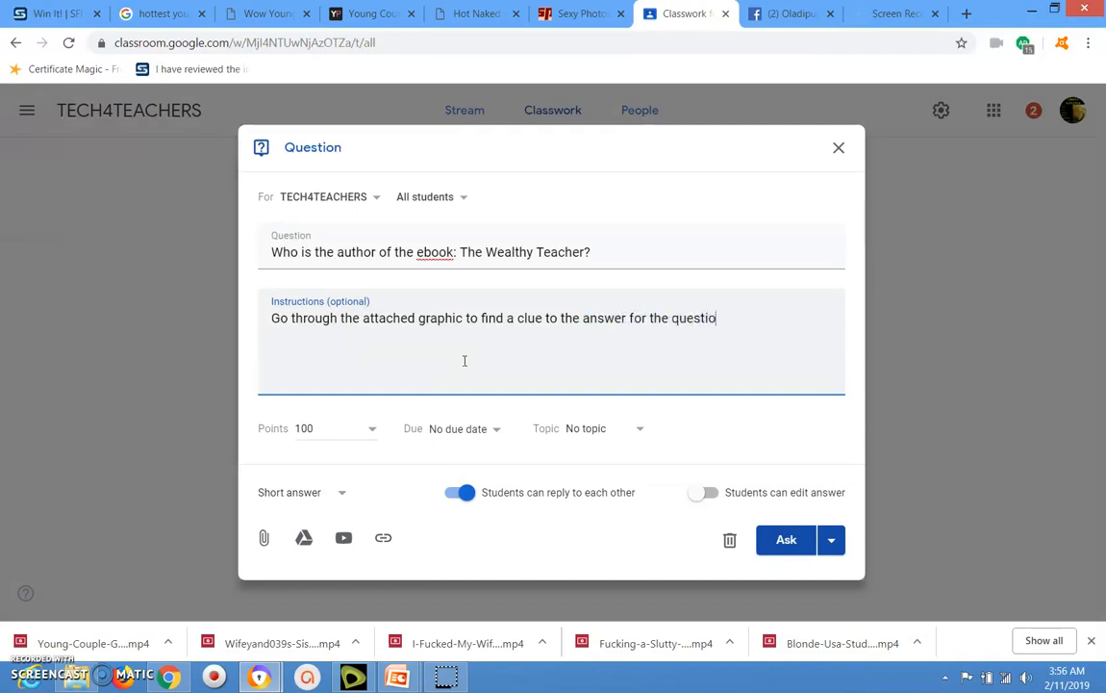
pyautogui.write('n.')
# Set the question's points to Ungraded and keep its answer type as Short answer.
pyautogui.click(373, 430)
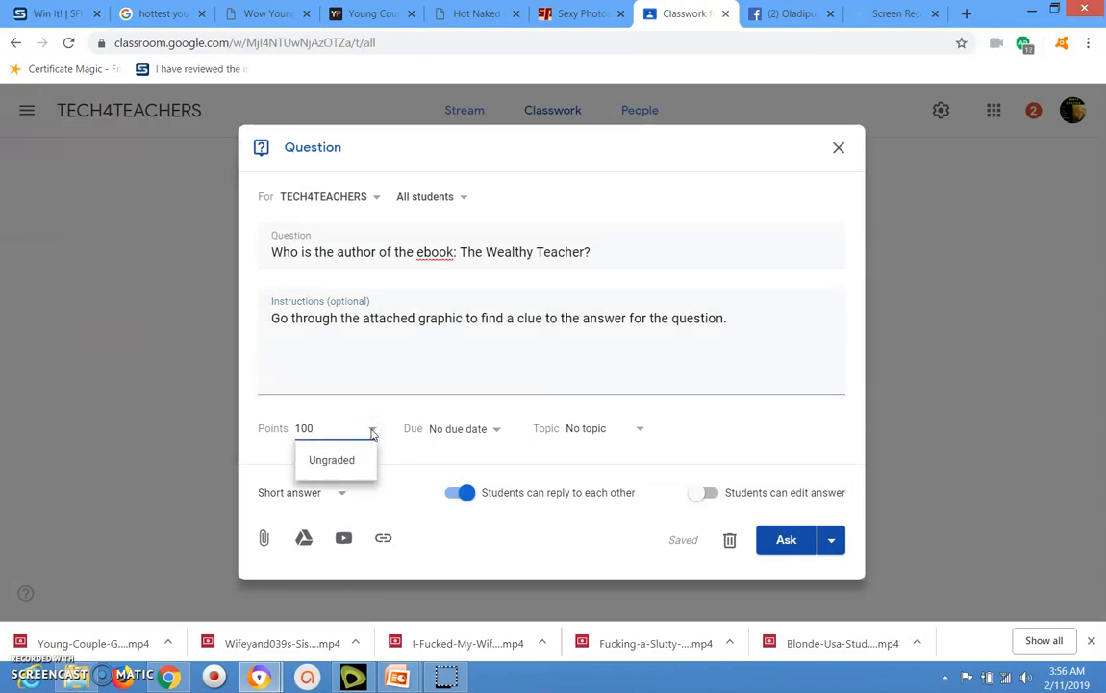
pyautogui.moveTo(373, 432); pyautogui.dragTo(341, 459)
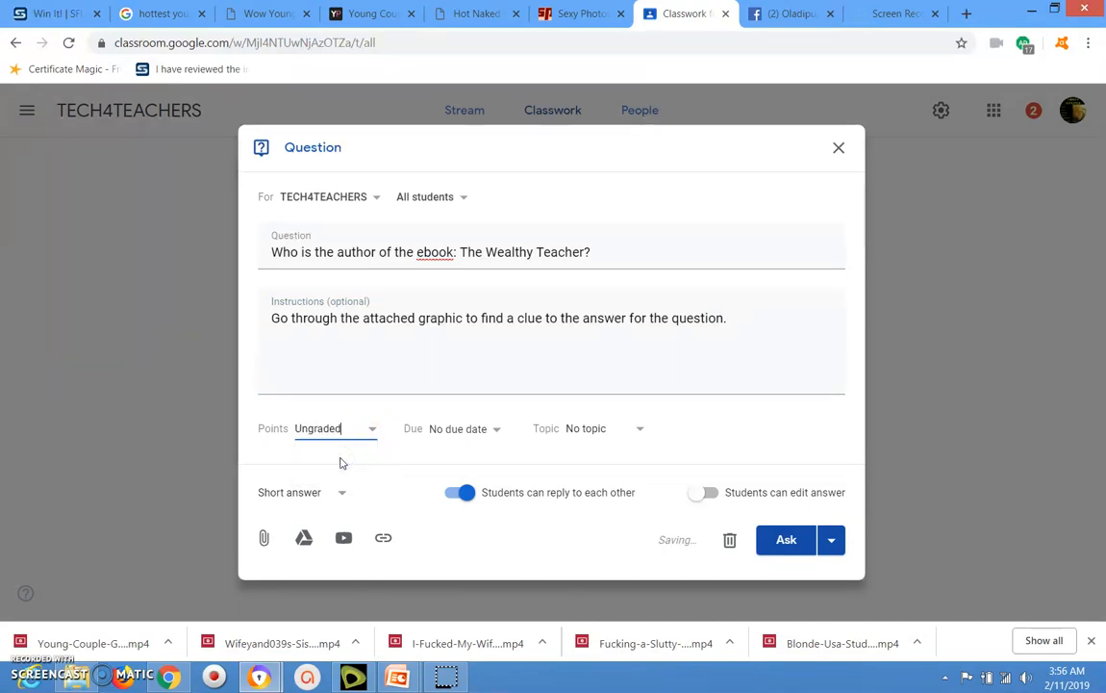
pyautogui.click(461, 436)
pyautogui.click(344, 497)
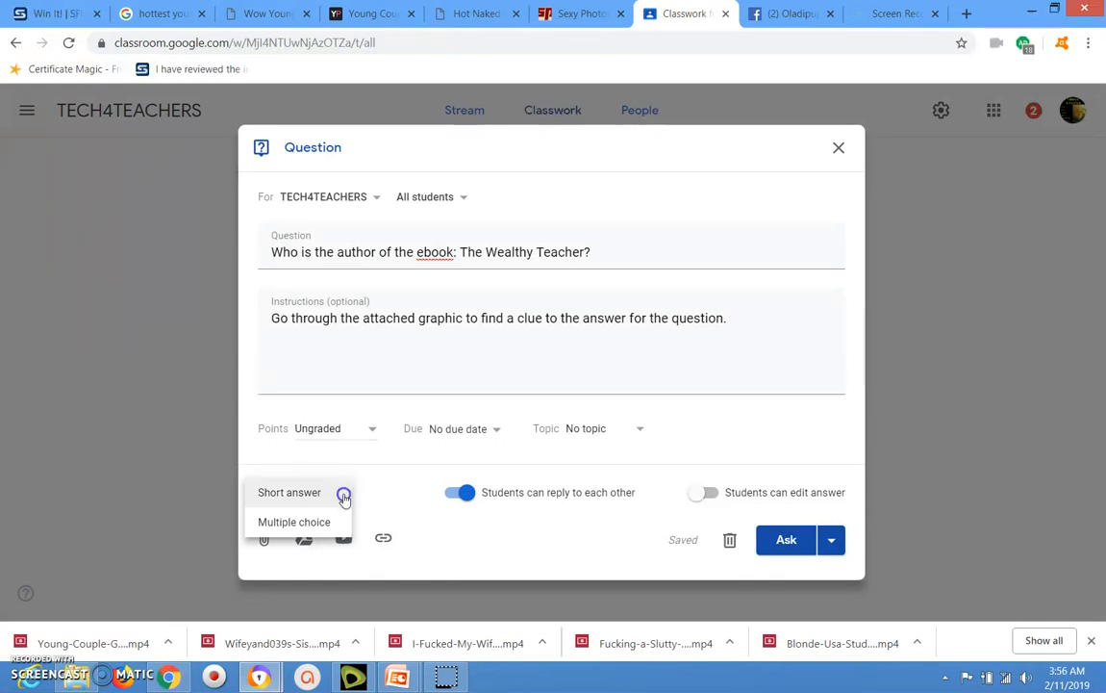
pyautogui.click(344, 495)
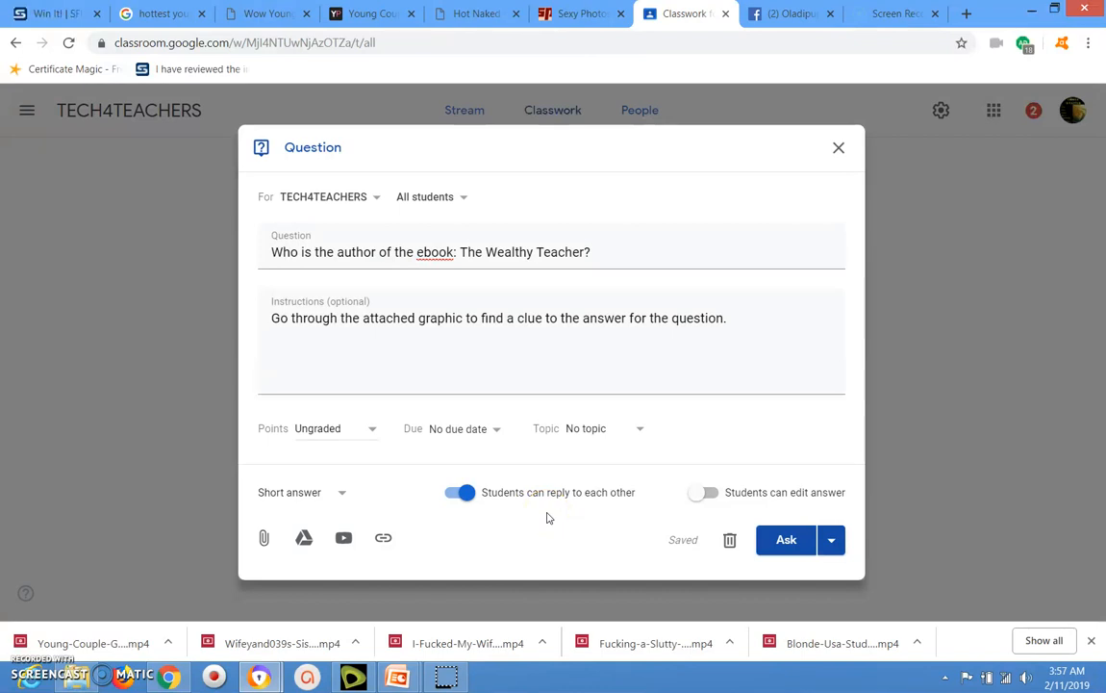
# Turn off student replies to each other and leave answer editing by students disabled.
pyautogui.click(467, 494)
pyautogui.click(707, 494)
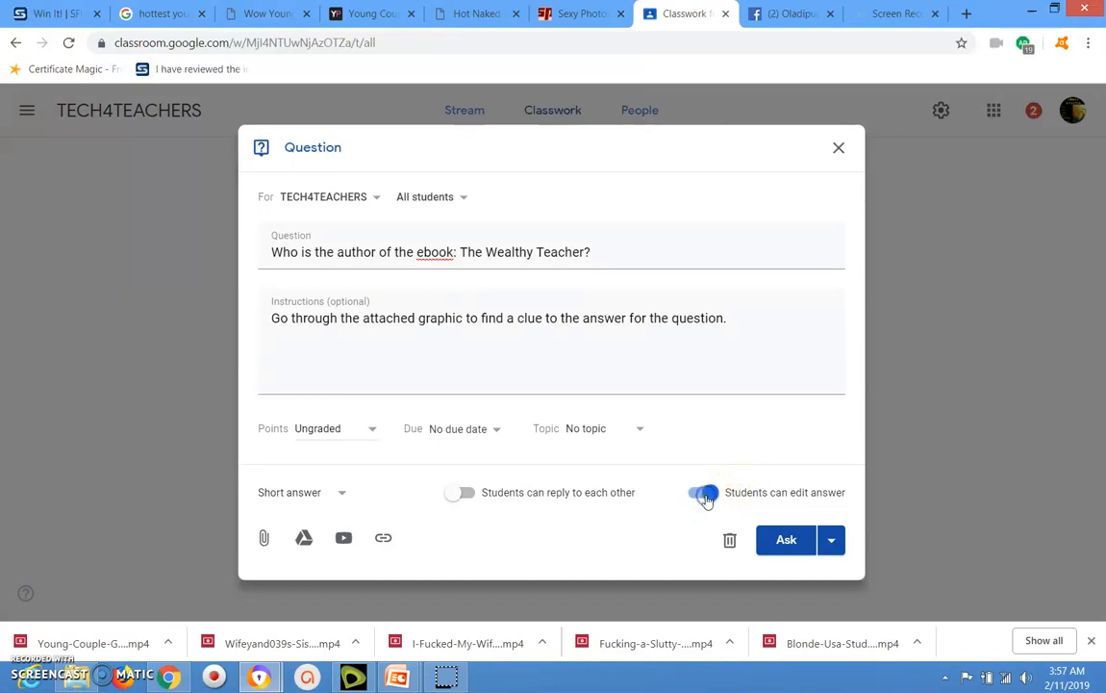
pyautogui.click(710, 495)
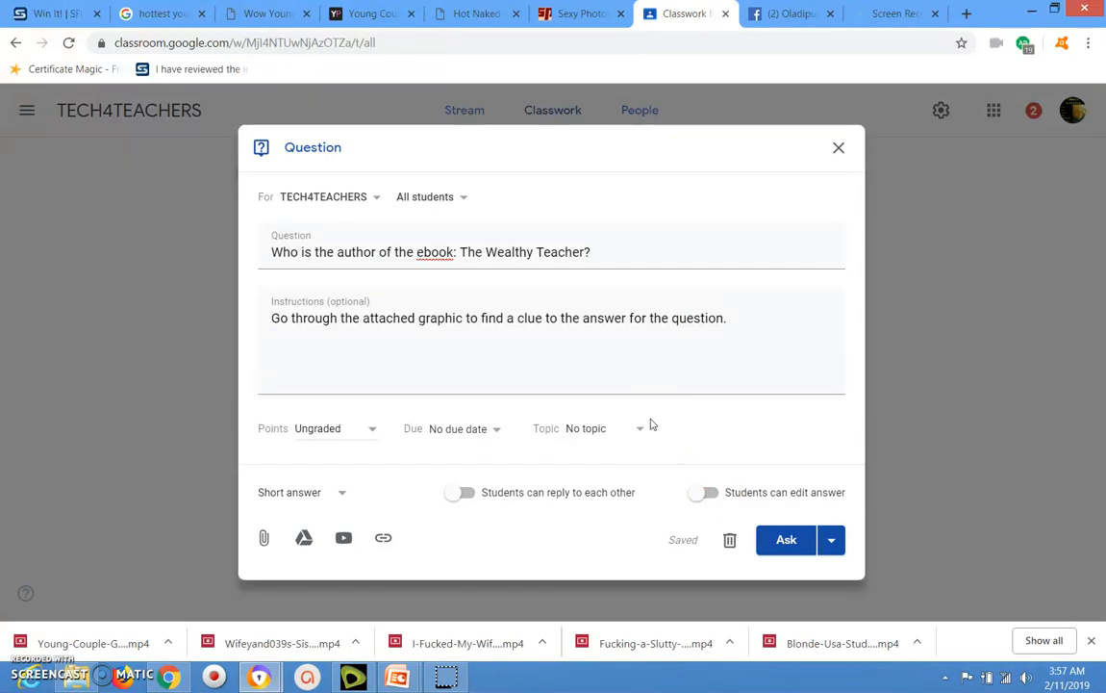
pyautogui.click(445, 341)
# Attach the image "The Wealthy Teacher eCover complete.png" from the recent Google Drive files to the question.
pyautogui.click(304, 540)
pyautogui.click(305, 544)
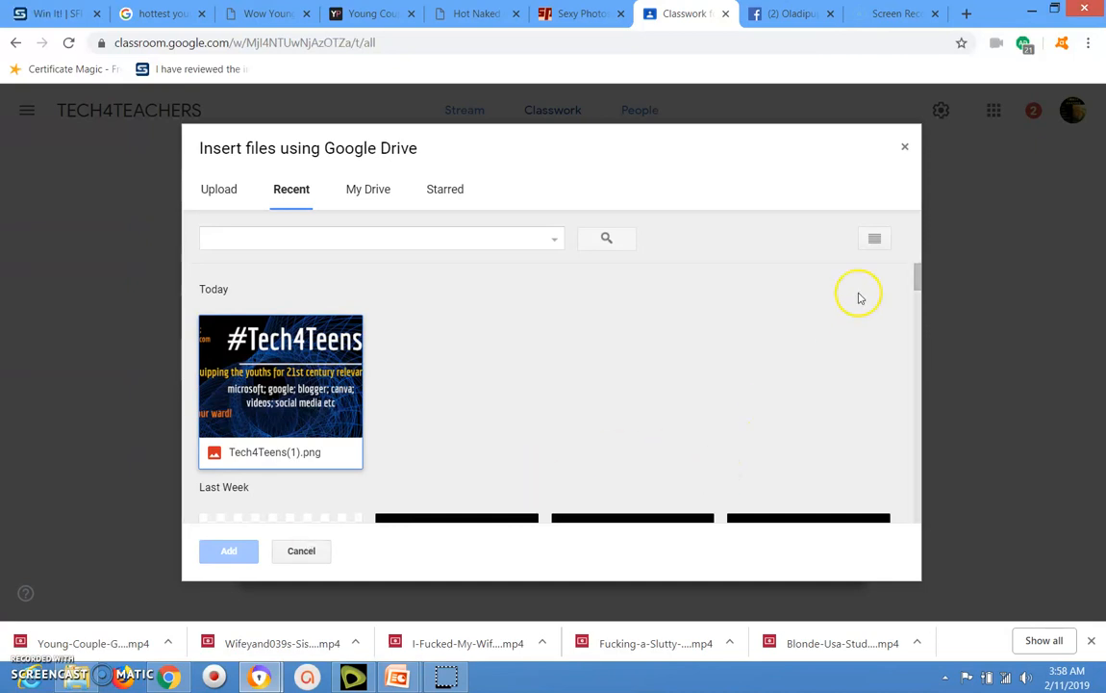
pyautogui.moveTo(915, 276); pyautogui.dragTo(919, 305)
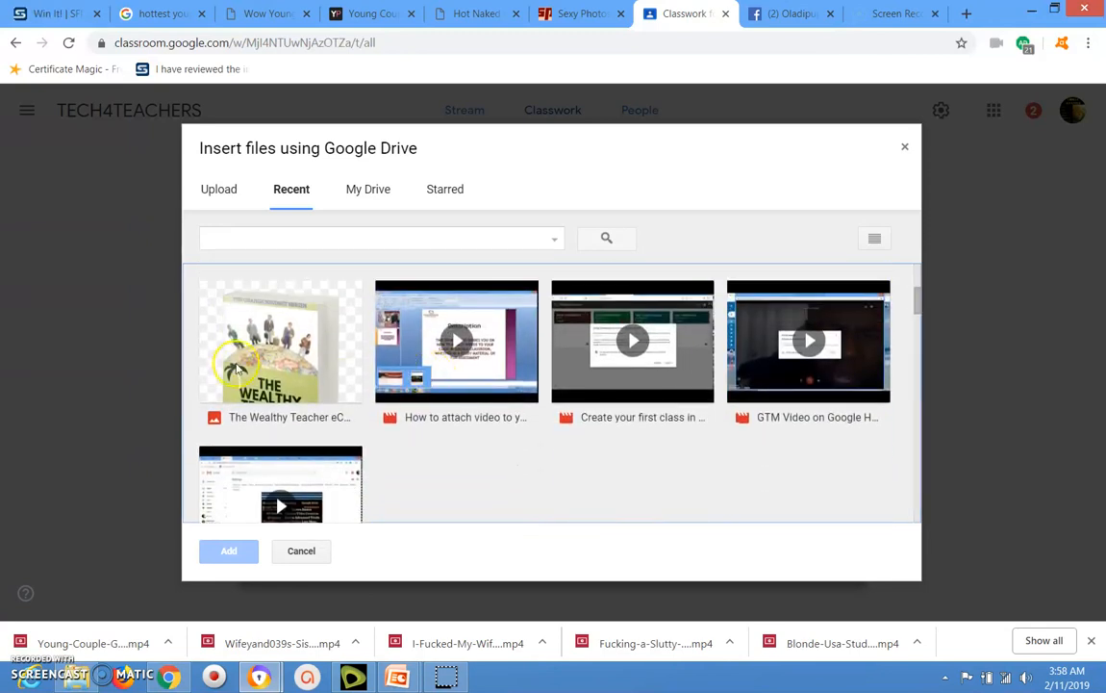
pyautogui.click(255, 361)
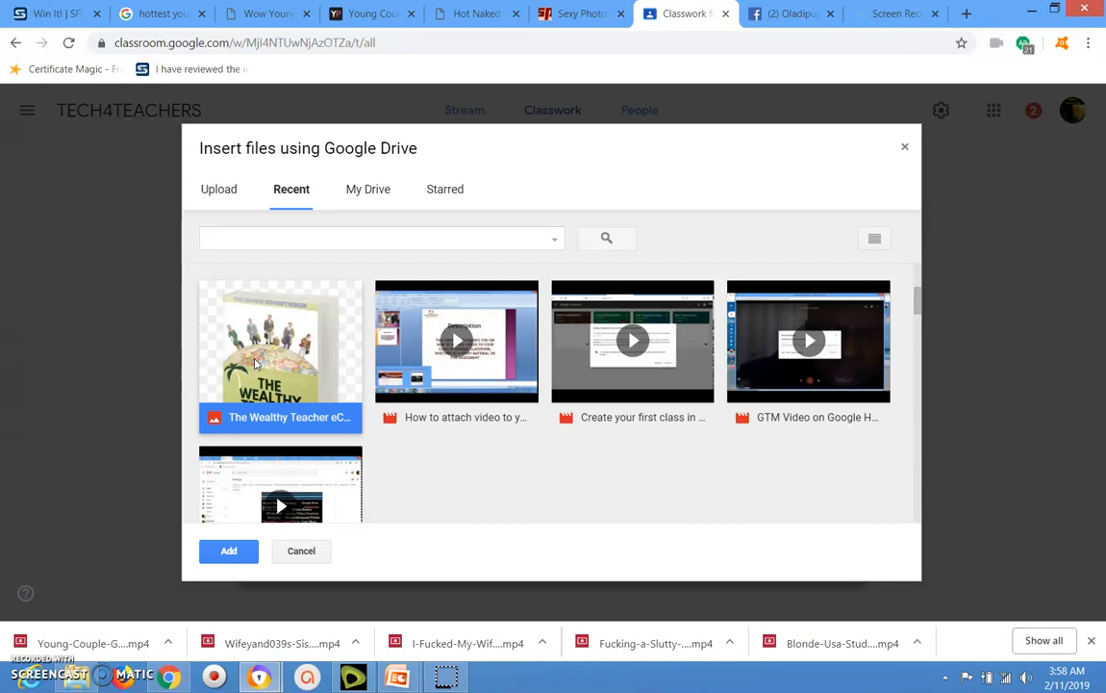
pyautogui.click(228, 554)
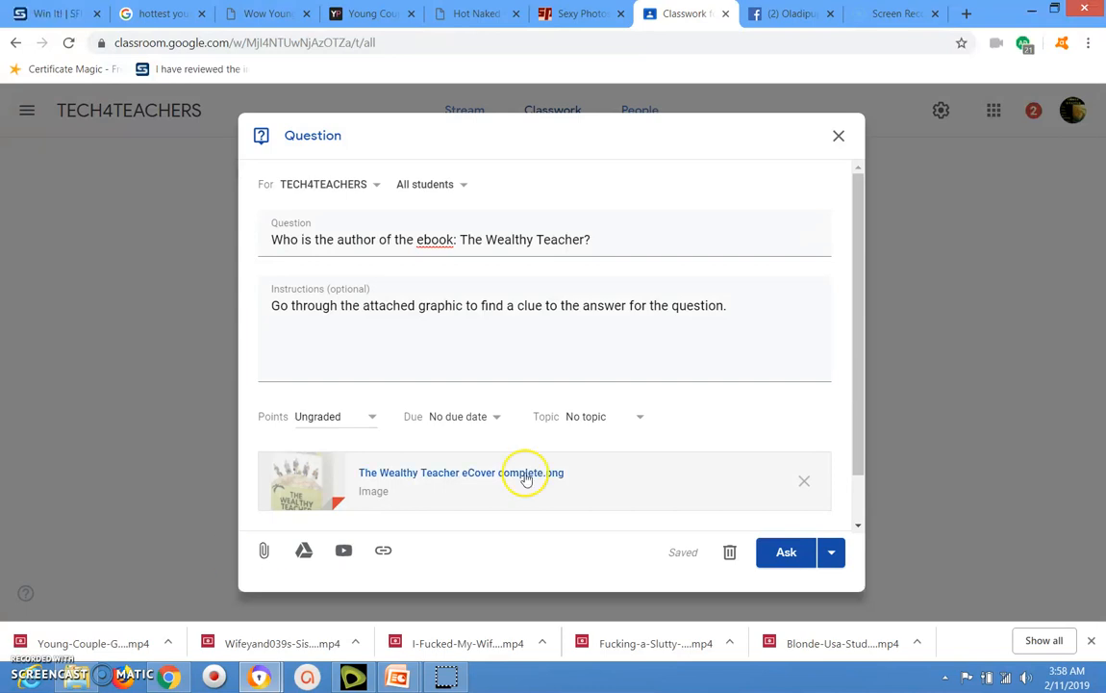
# Review the completed question with its attachment and post it to all students in the class.
pyautogui.click(859, 525)
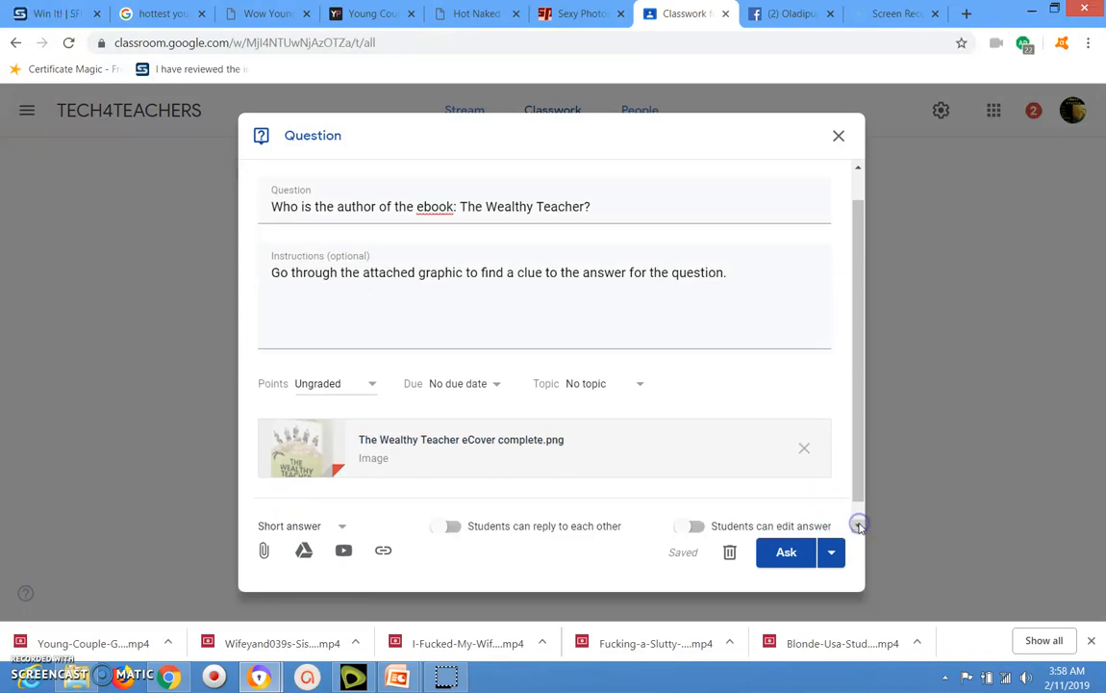
pyautogui.click(859, 525)
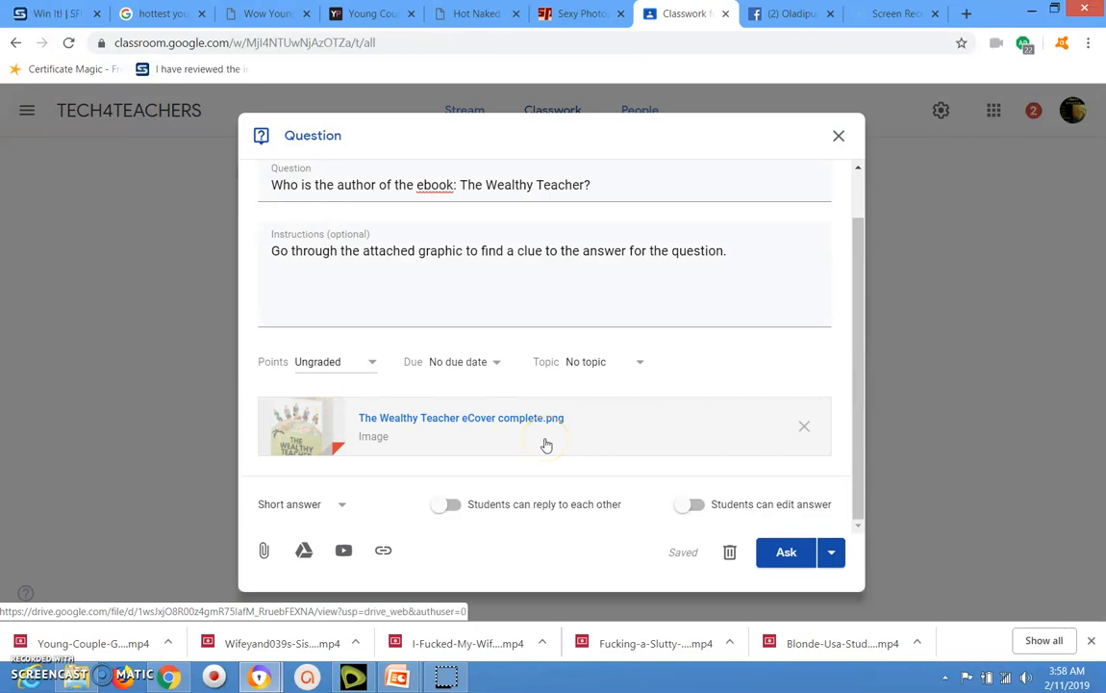
pyautogui.click(659, 460)
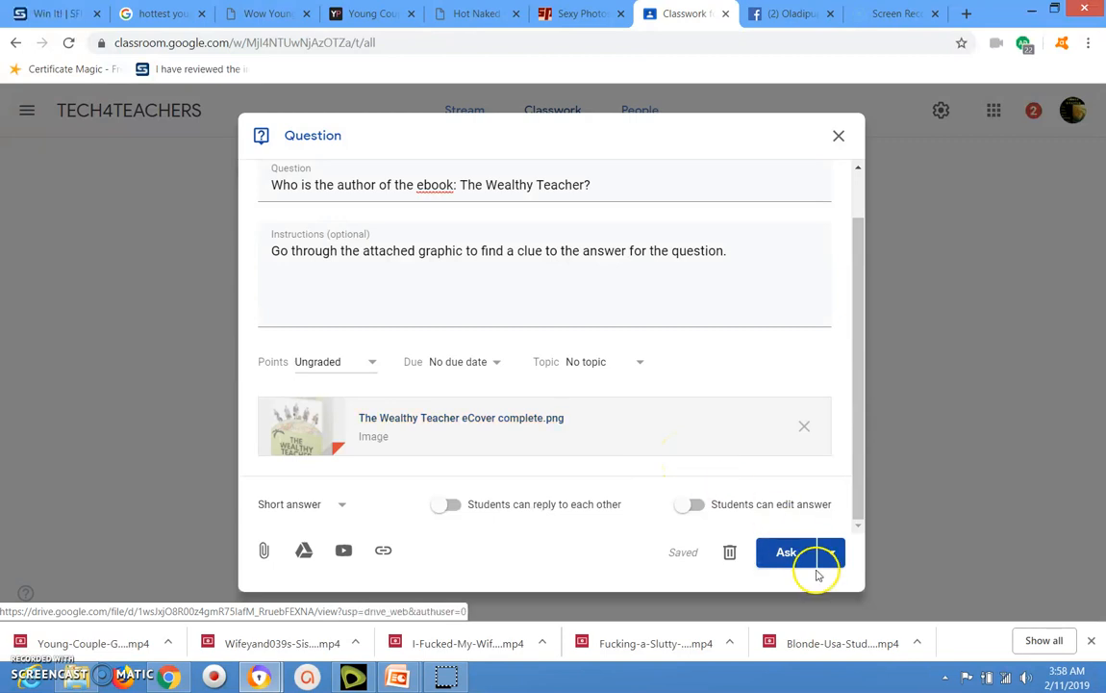
pyautogui.click(789, 556)
pyautogui.click(783, 556)
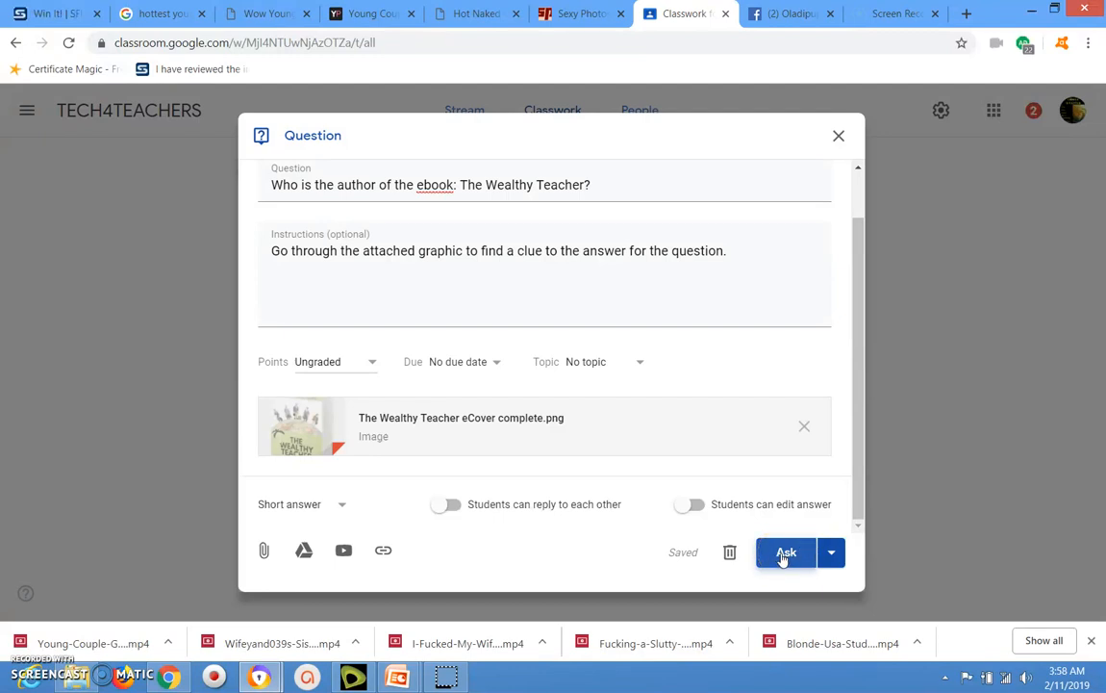
pyautogui.click(783, 556)
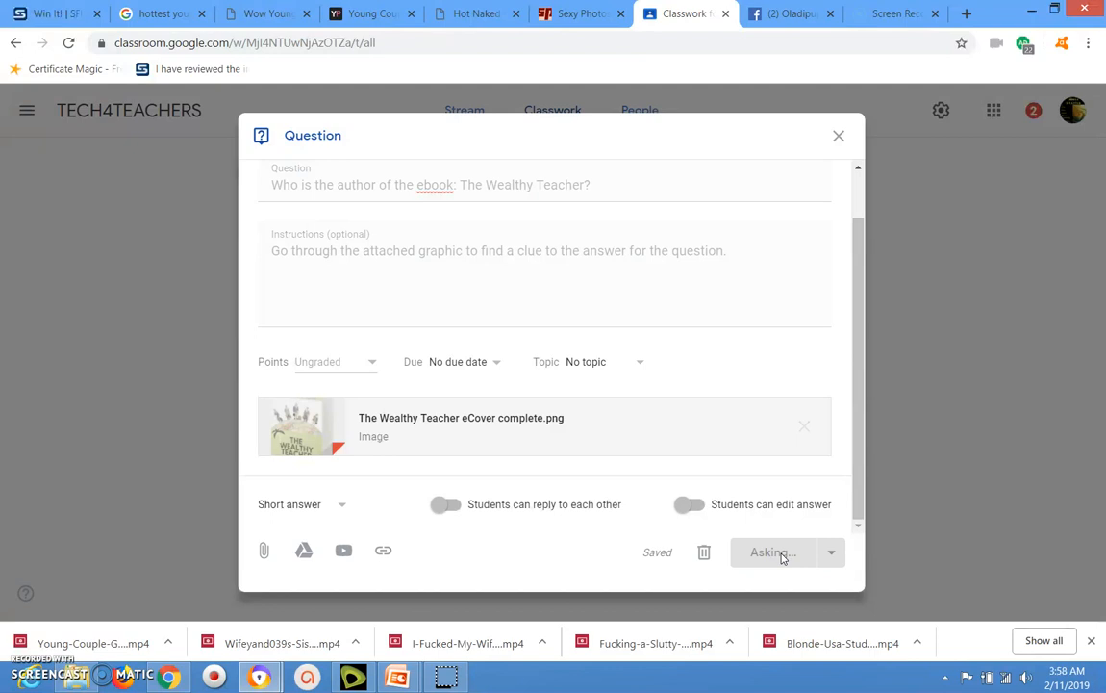